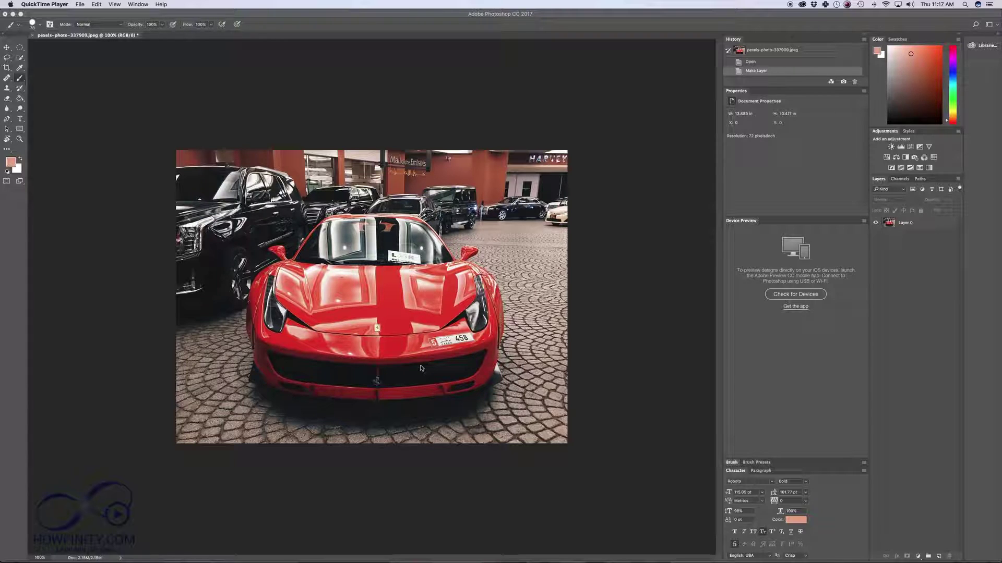
Step: Select Layer 0 of the sports car photo and switch to the Move tool
{"action": "left_click", "coordinate": [972, 247]}
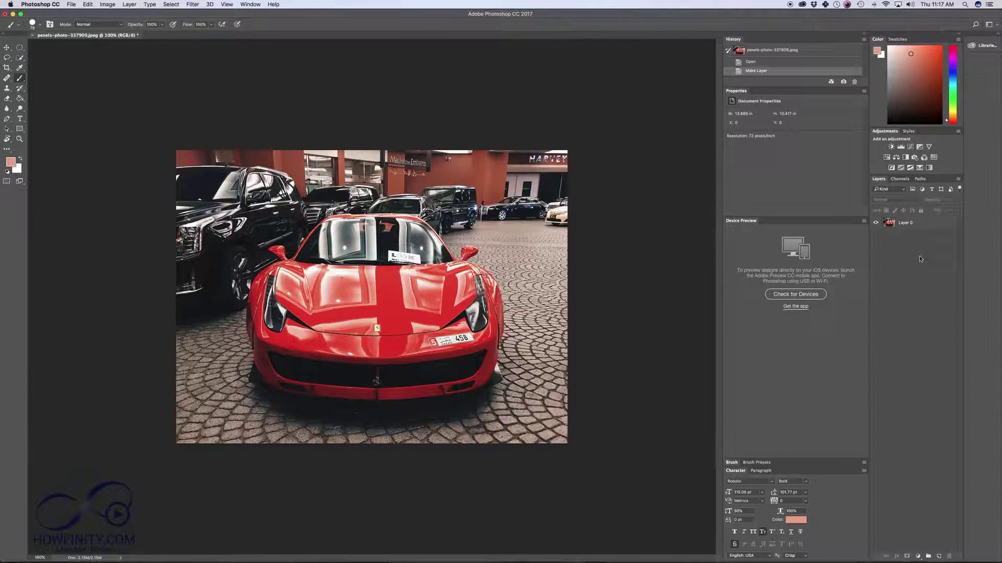
{"action": "left_click", "coordinate": [923, 225]}
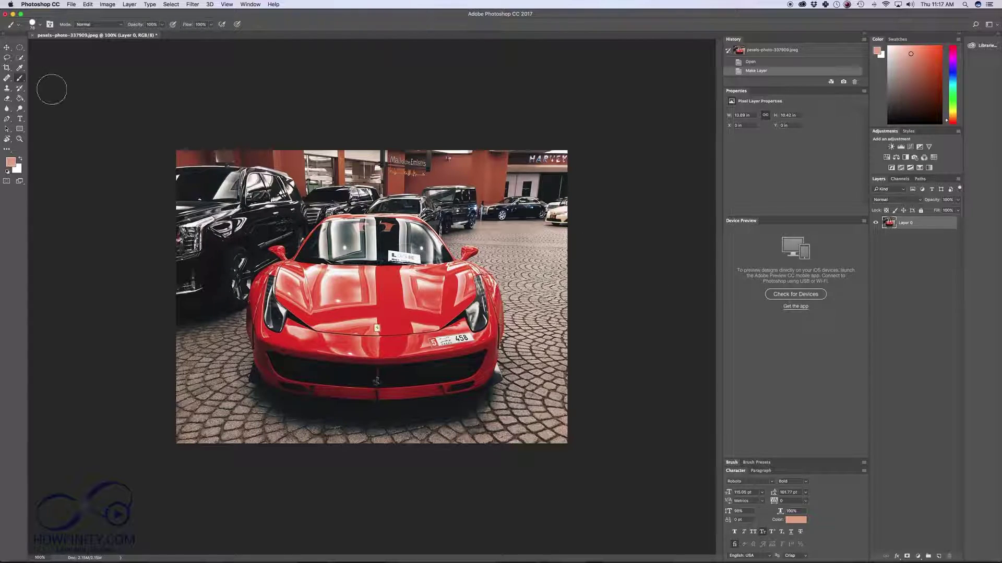
{"action": "left_click", "coordinate": [7, 47]}
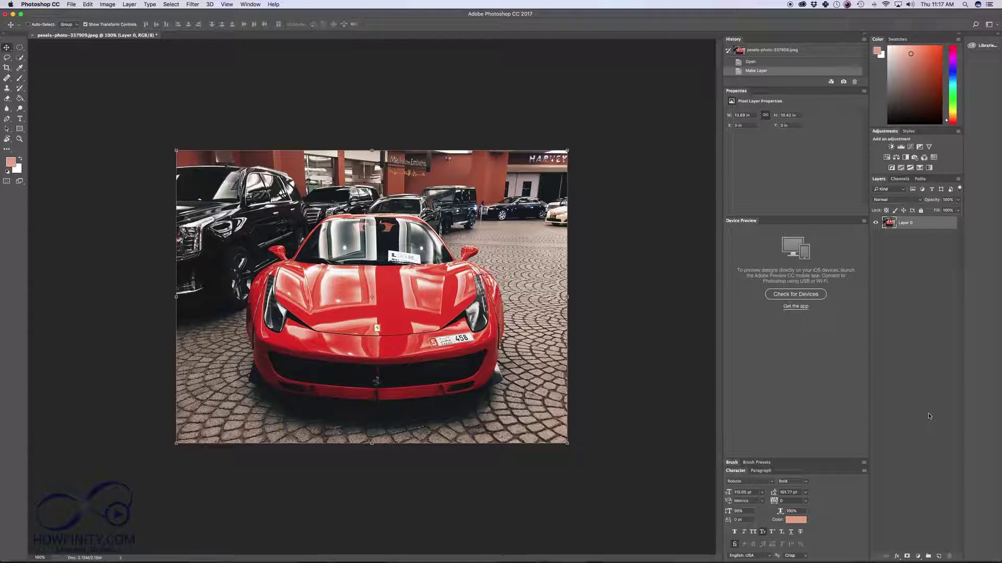
Step: Add a Hue/Saturation adjustment layer and drag Hue far left so the car turns blue-violet
{"action": "left_click", "coordinate": [918, 557]}
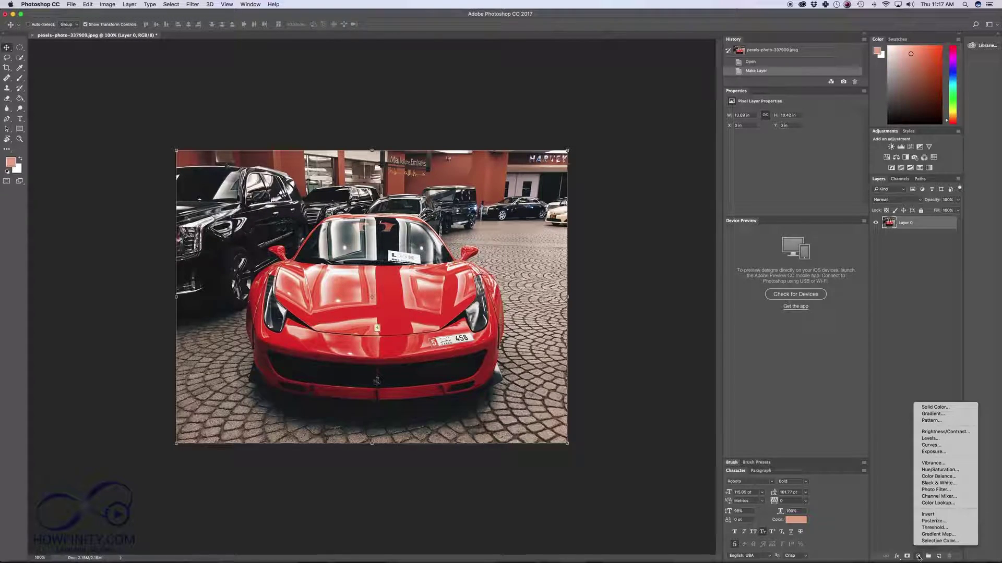
{"action": "left_click", "coordinate": [929, 473]}
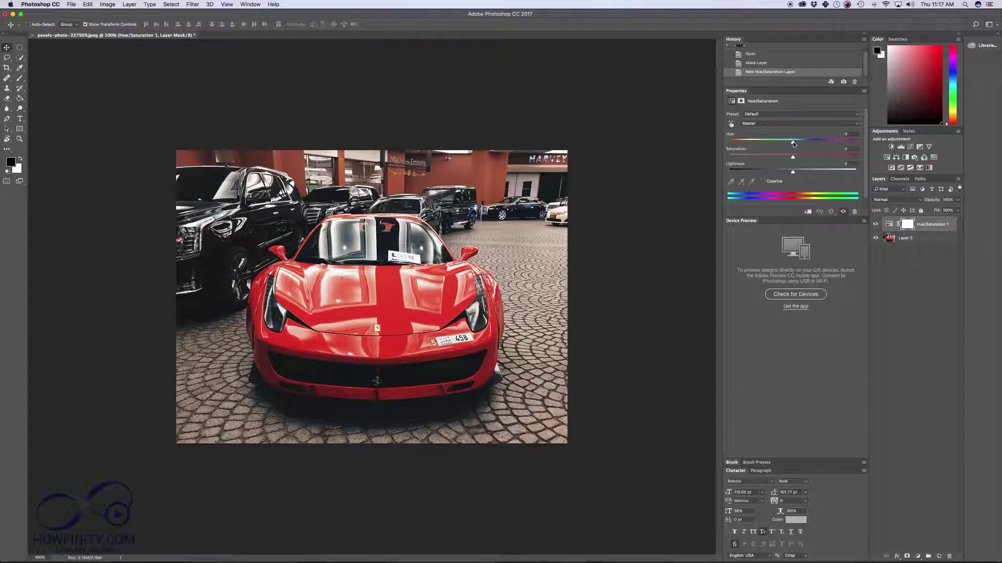
{"action": "left_click_drag", "start_coordinate": [793, 144], "coordinate": [818, 144]}
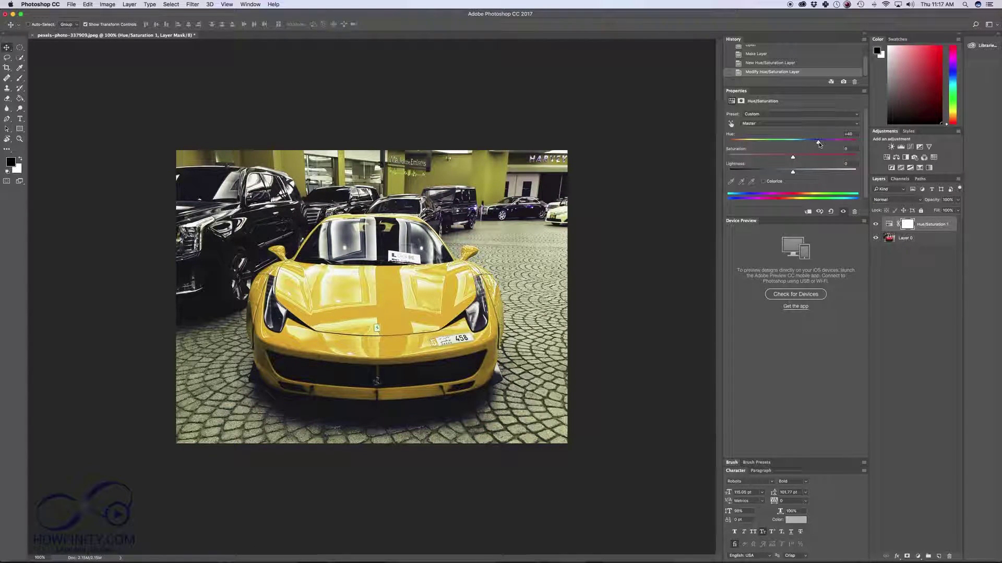
{"action": "left_click_drag", "start_coordinate": [818, 143], "coordinate": [745, 142]}
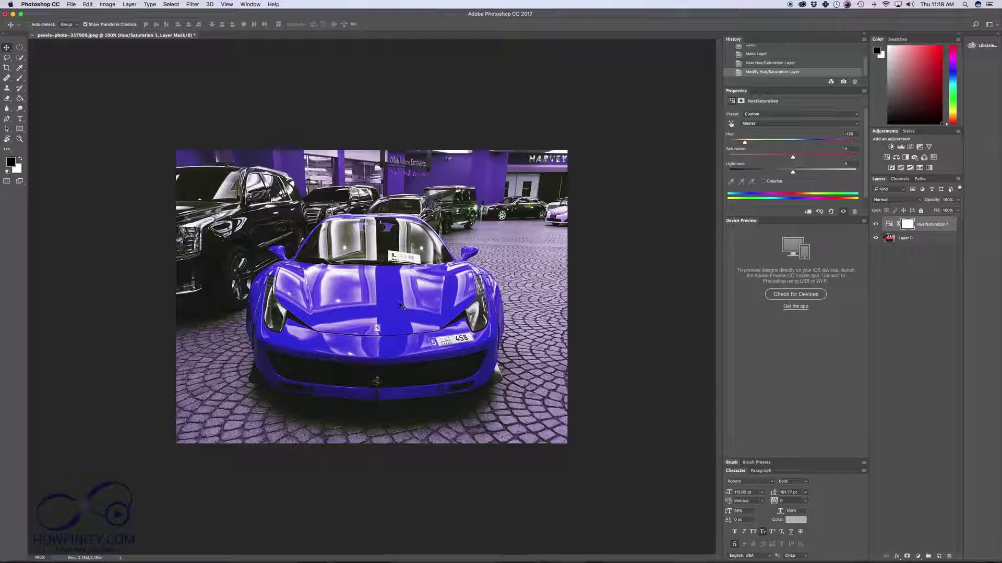
Step: Toggle the Hue/Saturation layer's visibility to compare the recolour with the original
{"action": "left_click", "coordinate": [876, 225]}
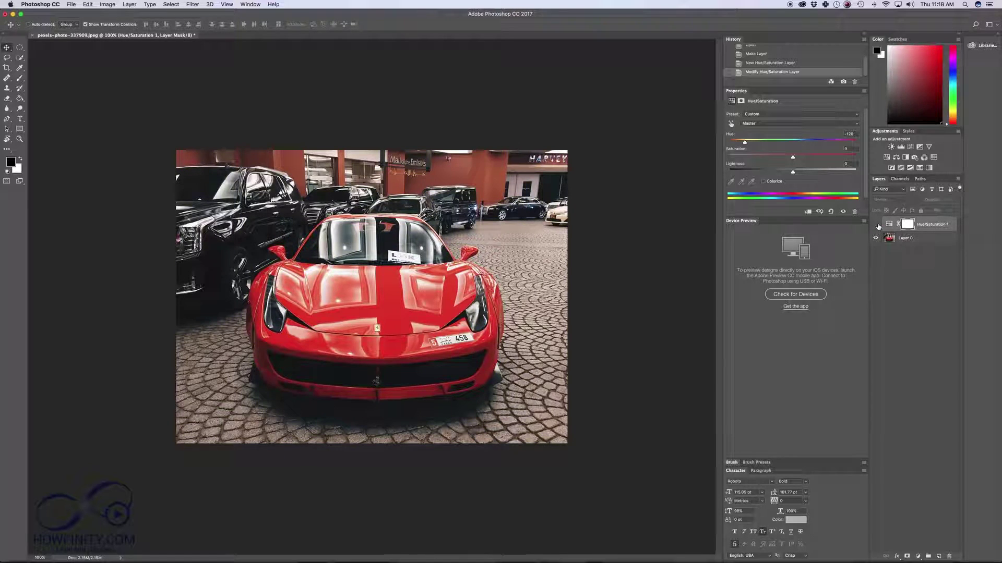
{"action": "left_click", "coordinate": [876, 225]}
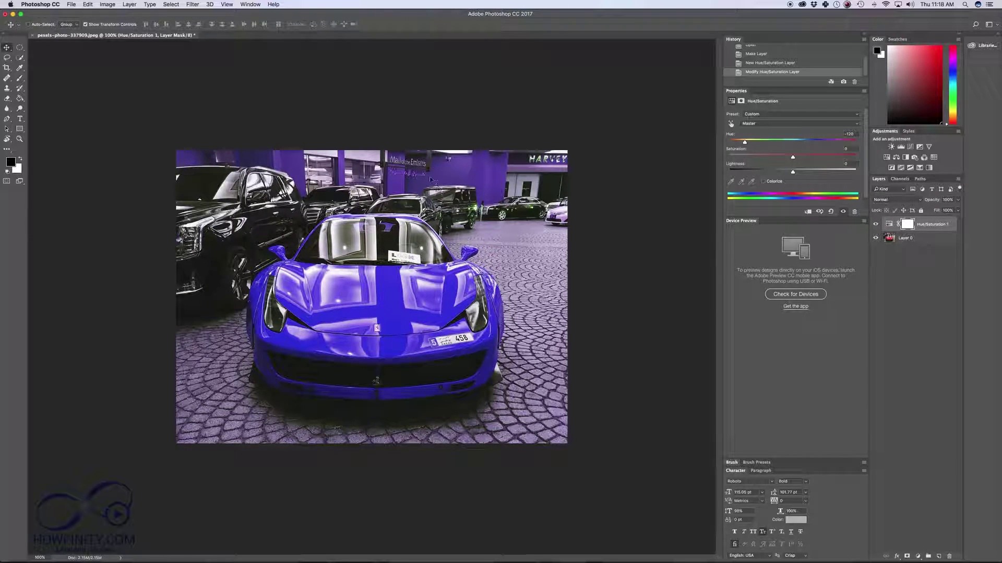
{"action": "left_click", "coordinate": [876, 225]}
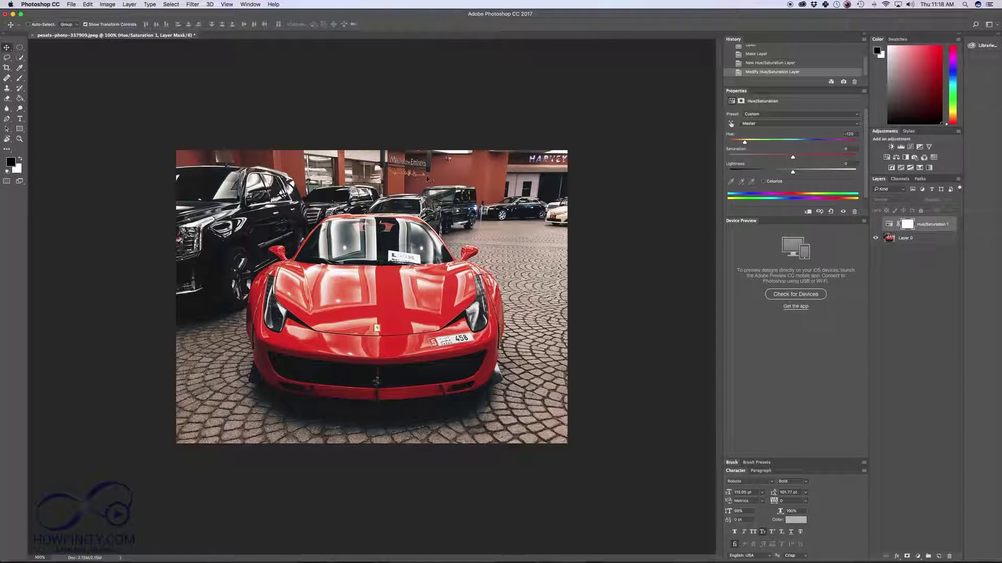
{"action": "left_click", "coordinate": [877, 225]}
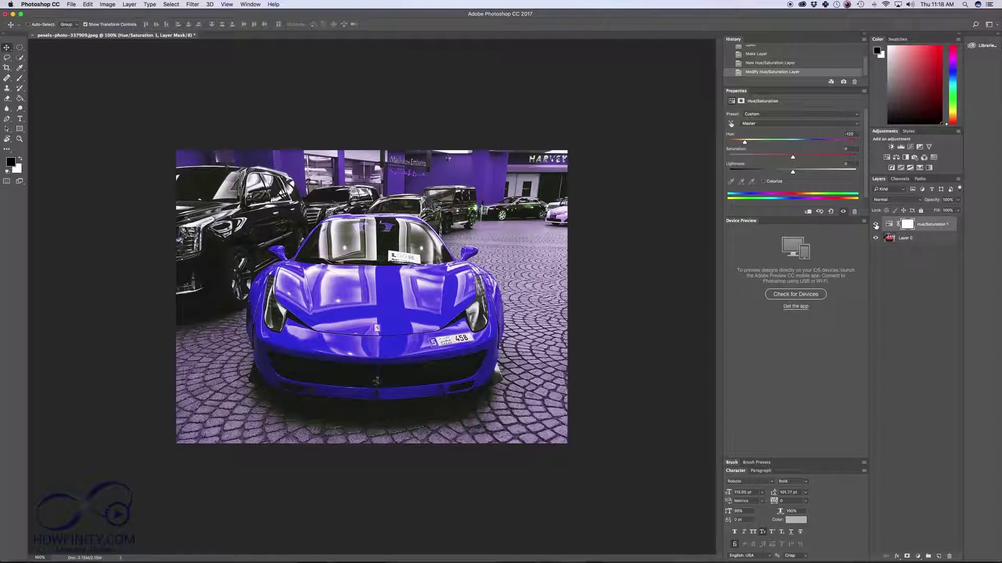
Step: Set the foreground colour to black
{"action": "left_click", "coordinate": [21, 159]}
{"action": "left_click", "coordinate": [21, 160]}
{"action": "left_click", "coordinate": [10, 162]}
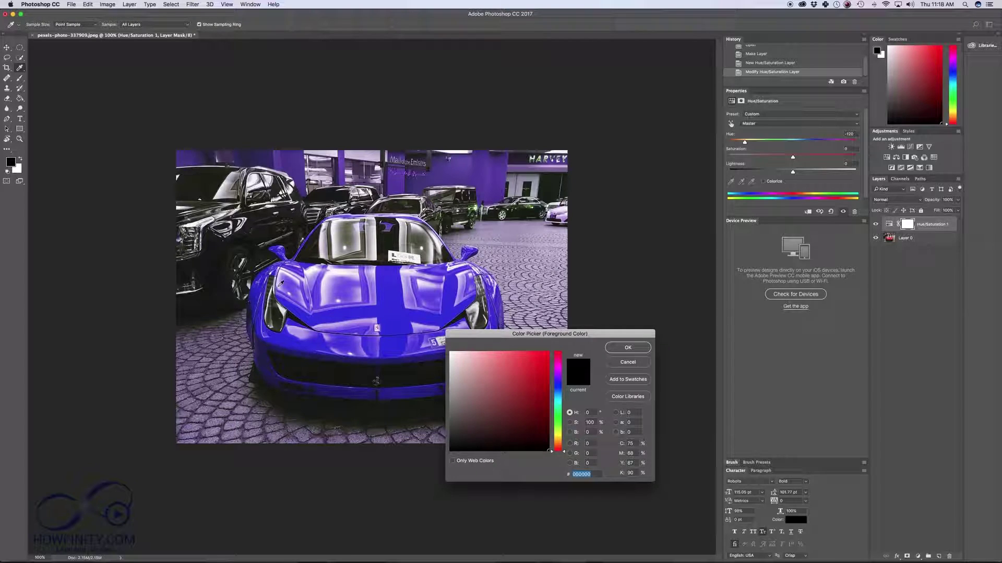
{"action": "left_click", "coordinate": [628, 347]}
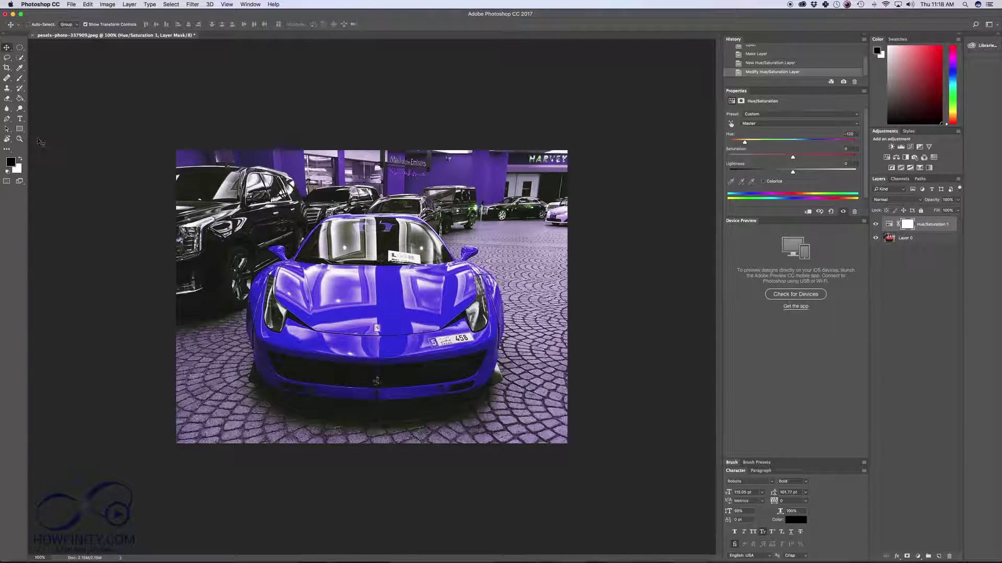
Step: Select the Brush tool and check its size and hardness settings
{"action": "left_click", "coordinate": [20, 78]}
{"action": "left_click", "coordinate": [58, 78]}
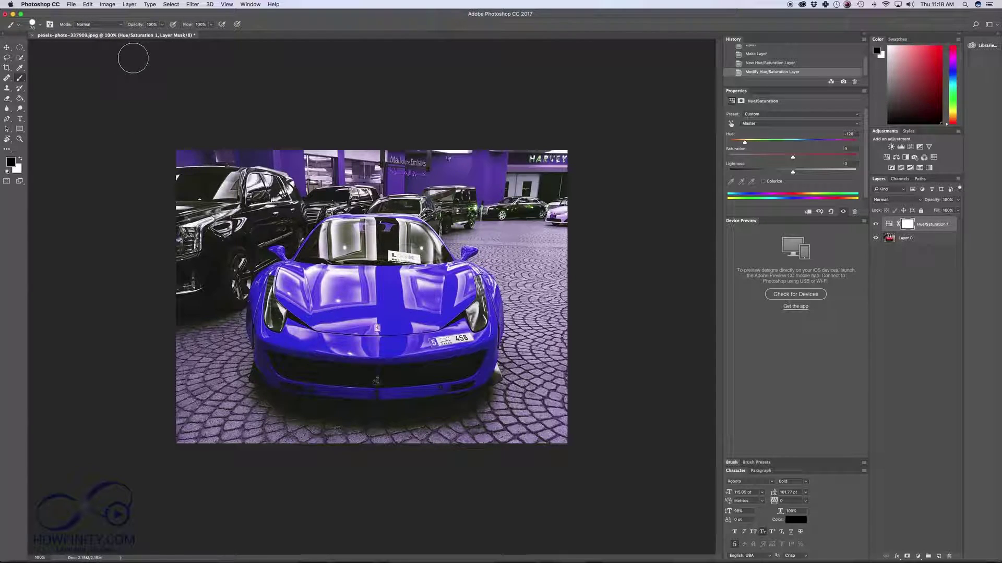
{"action": "left_click", "coordinate": [41, 27]}
{"action": "left_click", "coordinate": [41, 27]}
Step: At 100% opacity, paint the mask black over the top-left wall and parked cars at both edges
{"action": "left_click", "coordinate": [162, 25]}
{"action": "mouse_move", "coordinate": [163, 156]}
{"action": "left_mouse_down"}
{"action": "mouse_move", "coordinate": [308, 157]}
{"action": "mouse_move", "coordinate": [303, 186]}
{"action": "mouse_move", "coordinate": [289, 187]}
{"action": "mouse_move", "coordinate": [302, 172]}
{"action": "mouse_move", "coordinate": [302, 192]}
{"action": "mouse_move", "coordinate": [339, 164]}
{"action": "mouse_move", "coordinate": [401, 154]}
{"action": "mouse_move", "coordinate": [326, 185]}
{"action": "mouse_move", "coordinate": [411, 177]}
{"action": "mouse_move", "coordinate": [382, 189]}
{"action": "mouse_move", "coordinate": [490, 158]}
{"action": "mouse_move", "coordinate": [409, 155]}
{"action": "mouse_move", "coordinate": [502, 147]}
{"action": "mouse_move", "coordinate": [441, 186]}
{"action": "mouse_move", "coordinate": [514, 184]}
{"action": "mouse_move", "coordinate": [476, 197]}
{"action": "mouse_move", "coordinate": [519, 160]}
{"action": "mouse_move", "coordinate": [568, 157]}
{"action": "mouse_move", "coordinate": [568, 169]}
{"action": "mouse_move", "coordinate": [566, 184]}
{"action": "mouse_move", "coordinate": [546, 169]}
{"action": "mouse_move", "coordinate": [569, 155]}
{"action": "mouse_move", "coordinate": [320, 157]}
{"action": "left_mouse_up"}
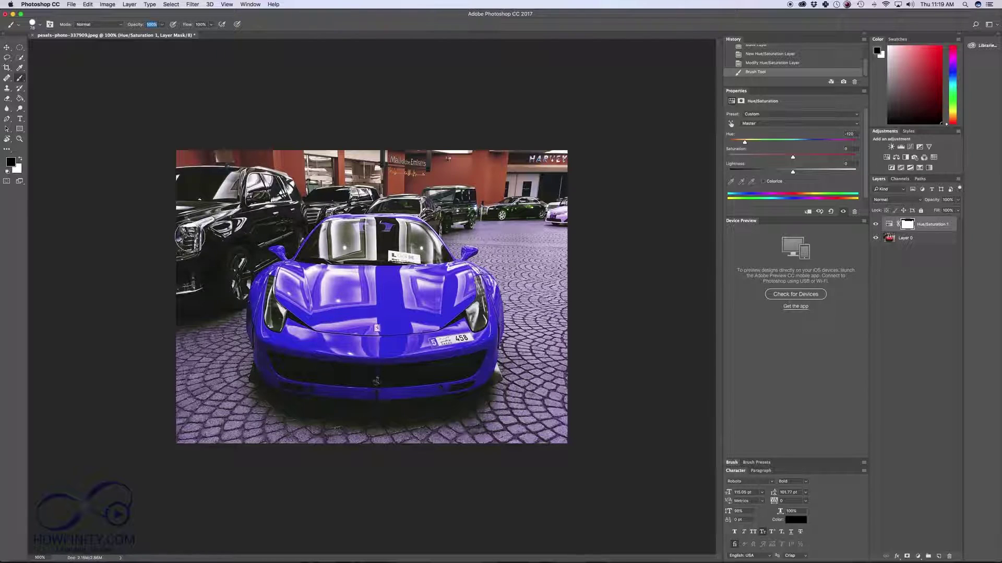
{"action": "mouse_move", "coordinate": [189, 236]}
{"action": "left_mouse_down"}
{"action": "mouse_move", "coordinate": [179, 231]}
{"action": "mouse_move", "coordinate": [196, 196]}
{"action": "left_mouse_up"}
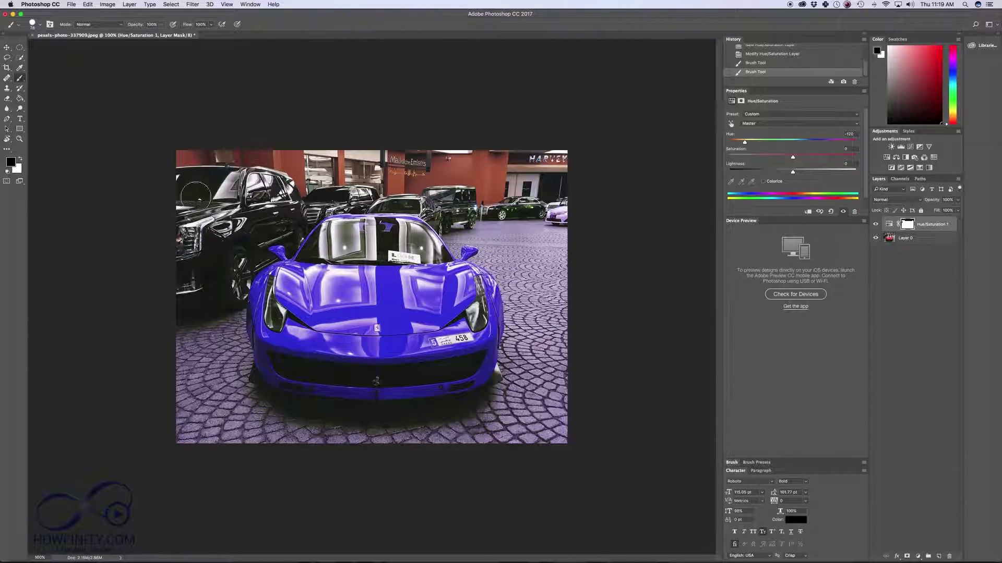
{"action": "left_click_drag", "start_coordinate": [568, 208], "coordinate": [560, 208]}
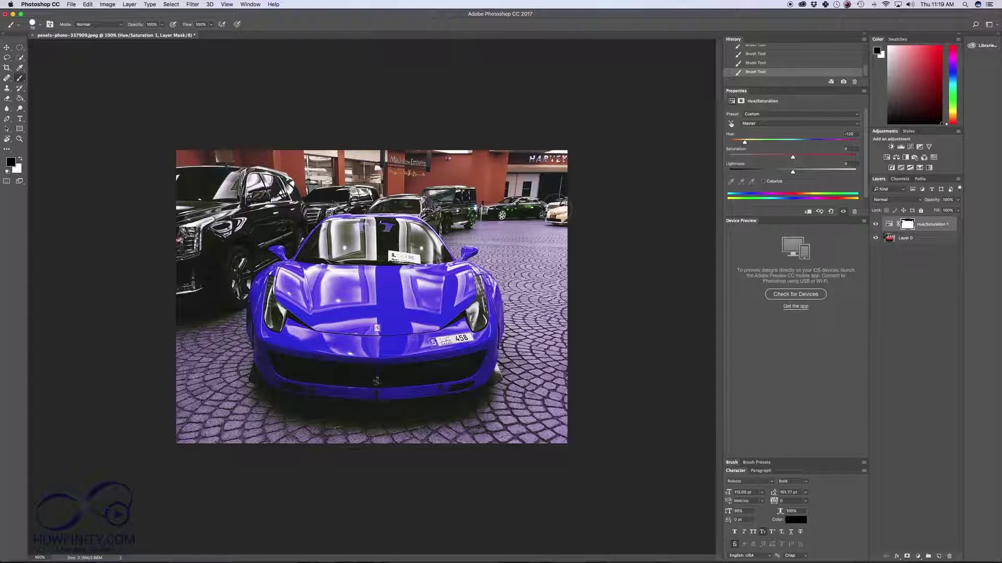
Step: Reduce the brush size to 28 px
{"action": "left_click", "coordinate": [34, 24]}
{"action": "left_click_drag", "start_coordinate": [61, 48], "coordinate": [48, 49]}
{"action": "left_click", "coordinate": [272, 112]}
Step: Check the mask against the original, then paint out the tint on the car behind
{"action": "left_click", "coordinate": [876, 225]}
{"action": "left_click", "coordinate": [875, 225]}
{"action": "left_click", "coordinate": [875, 225]}
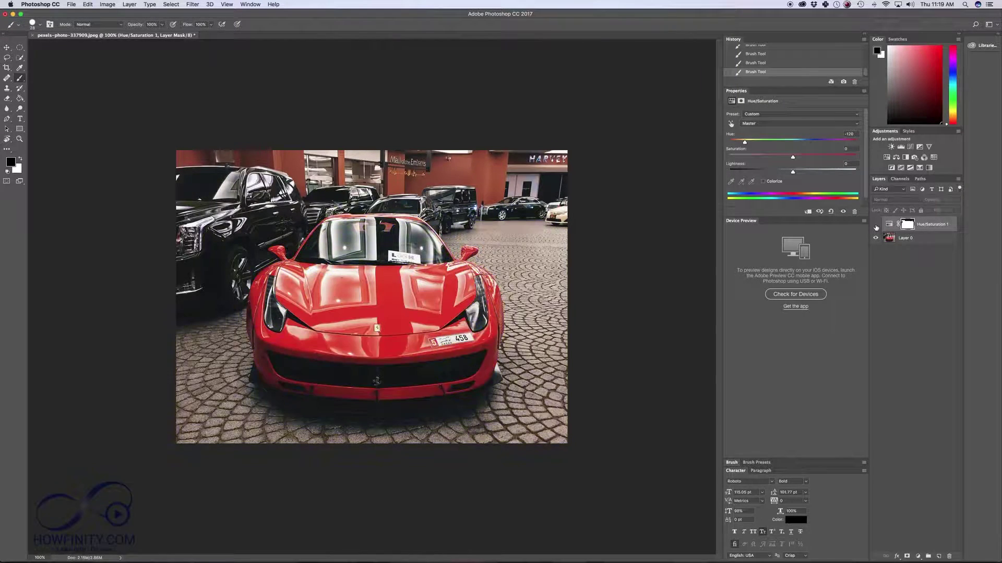
{"action": "left_click", "coordinate": [875, 225]}
{"action": "left_click", "coordinate": [875, 225]}
{"action": "left_click", "coordinate": [875, 225]}
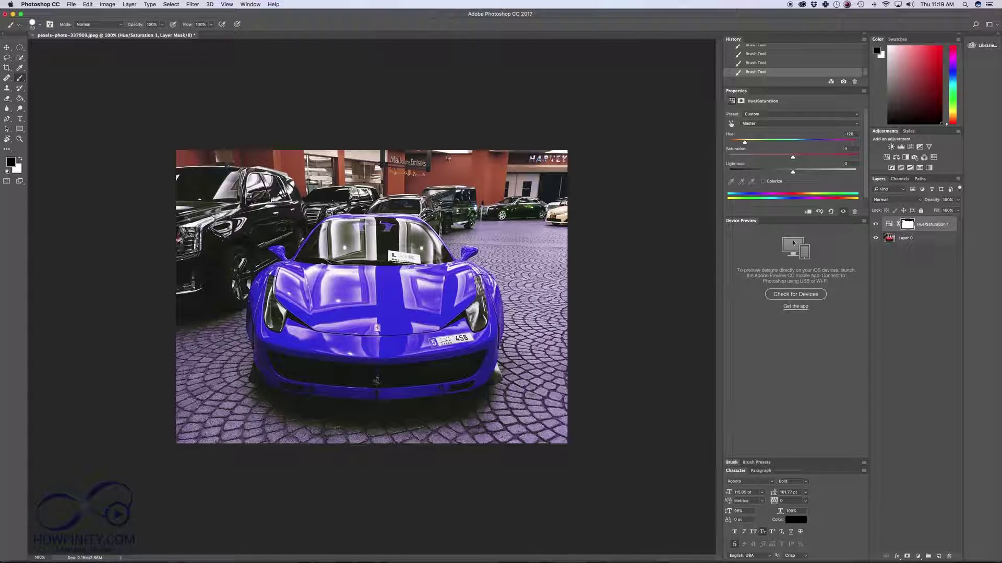
{"action": "left_click", "coordinate": [876, 224]}
{"action": "left_click", "coordinate": [876, 225]}
{"action": "left_click", "coordinate": [875, 225]}
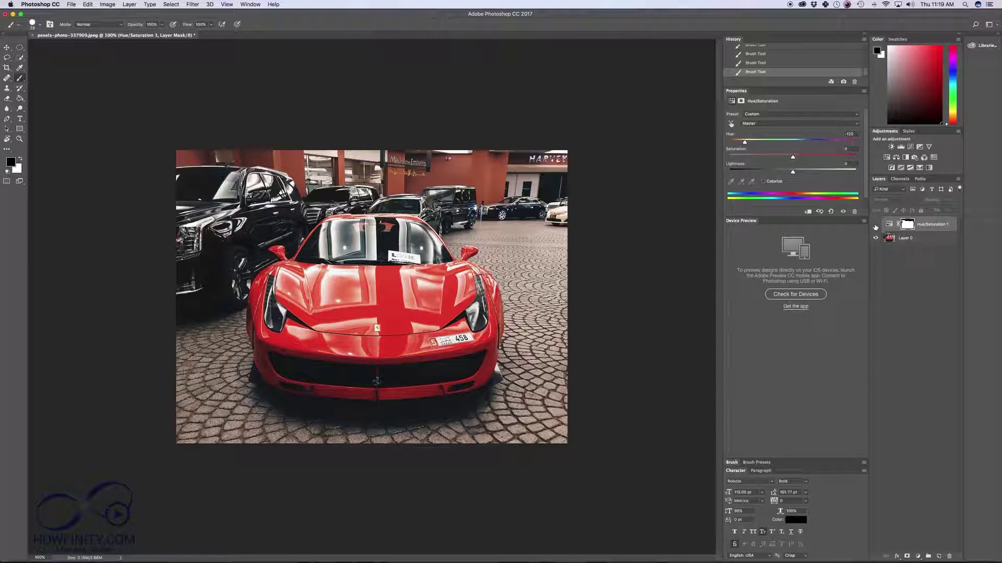
{"action": "left_click", "coordinate": [875, 225]}
{"action": "mouse_move", "coordinate": [523, 211]}
{"action": "left_mouse_down"}
{"action": "mouse_move", "coordinate": [547, 204]}
{"action": "mouse_move", "coordinate": [515, 199]}
{"action": "left_mouse_up"}
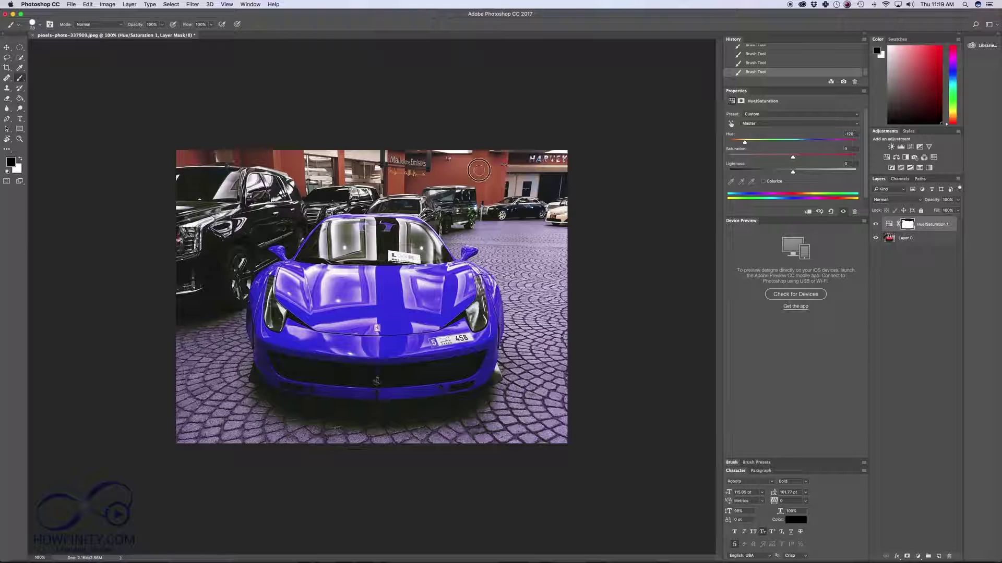
Step: Compare the blue car with the red original, then raise the Saturation slider
{"action": "left_click", "coordinate": [875, 225]}
{"action": "left_click", "coordinate": [875, 225]}
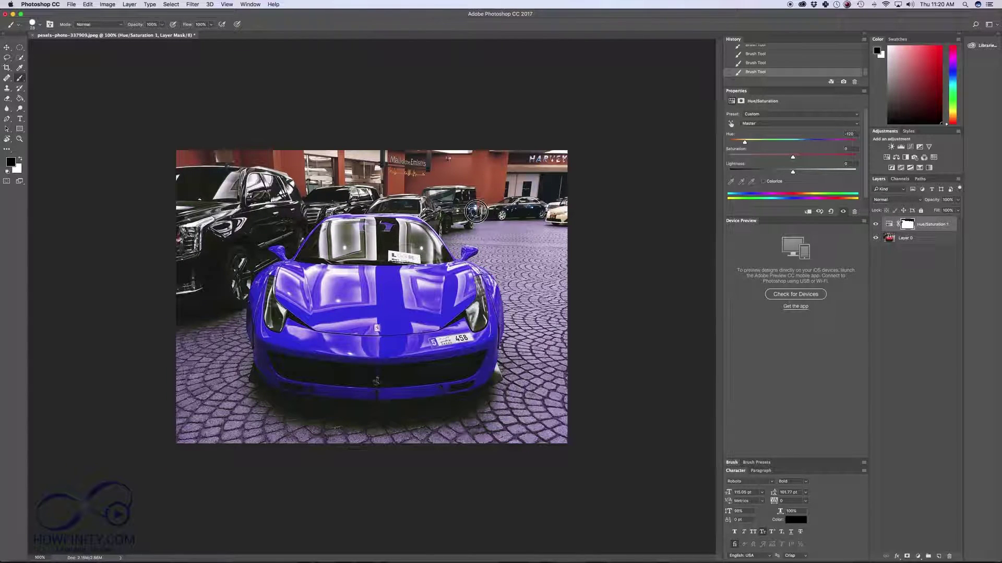
{"action": "left_click", "coordinate": [875, 225]}
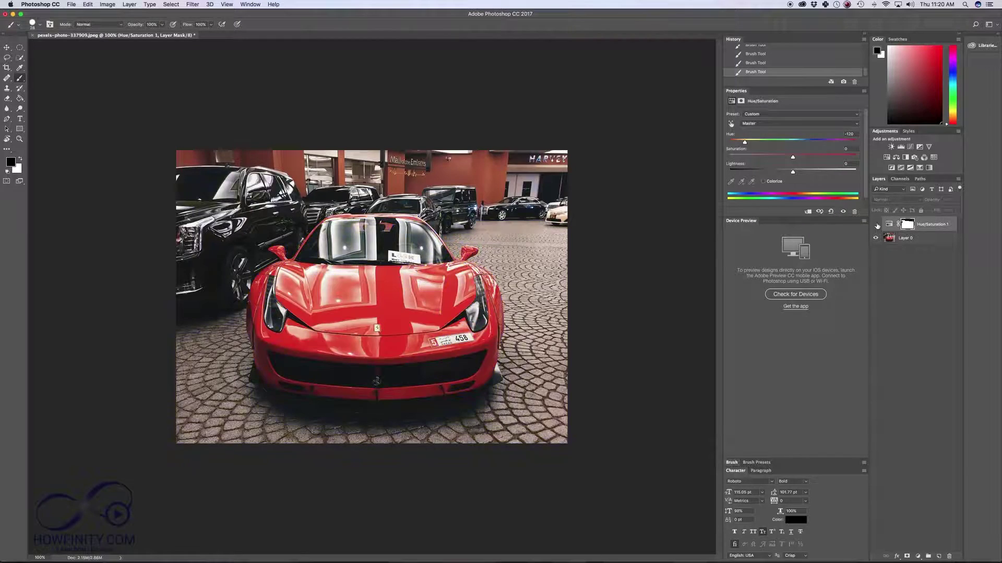
{"action": "left_click", "coordinate": [876, 225]}
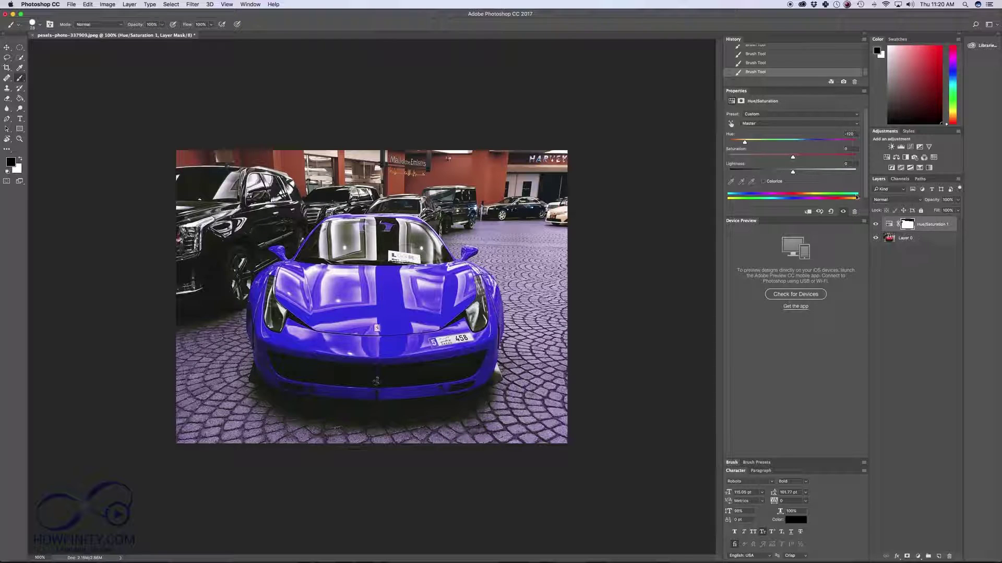
{"action": "mouse_move", "coordinate": [793, 158]}
{"action": "left_mouse_down"}
{"action": "mouse_move", "coordinate": [767, 158]}
{"action": "mouse_move", "coordinate": [837, 159]}
{"action": "mouse_move", "coordinate": [783, 158]}
{"action": "mouse_move", "coordinate": [803, 158]}
{"action": "left_mouse_up"}
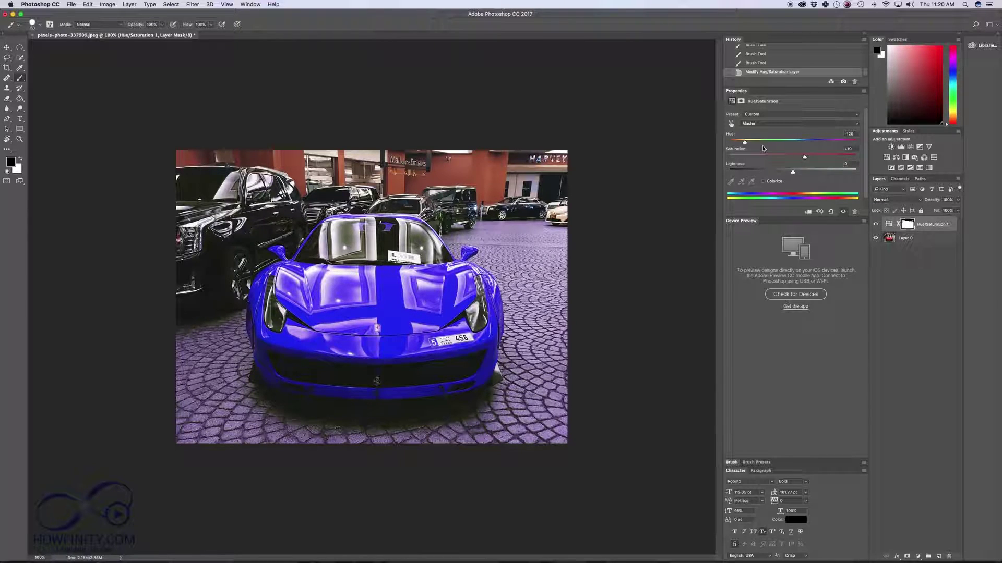
Step: Switch the Hue/Saturation channel from Master to Reds and shift its hue toward blue
{"action": "left_click", "coordinate": [768, 124]}
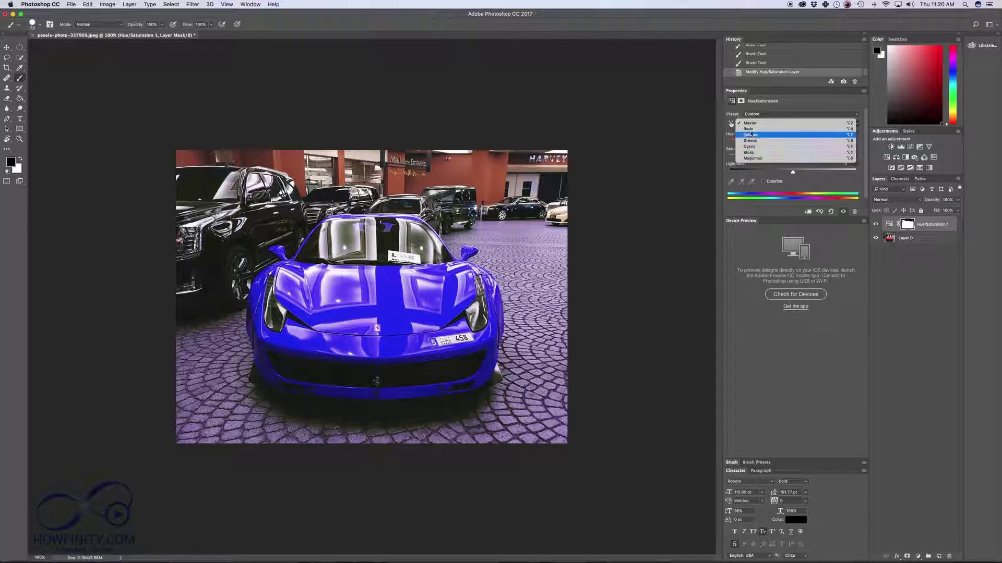
{"action": "left_click", "coordinate": [748, 129]}
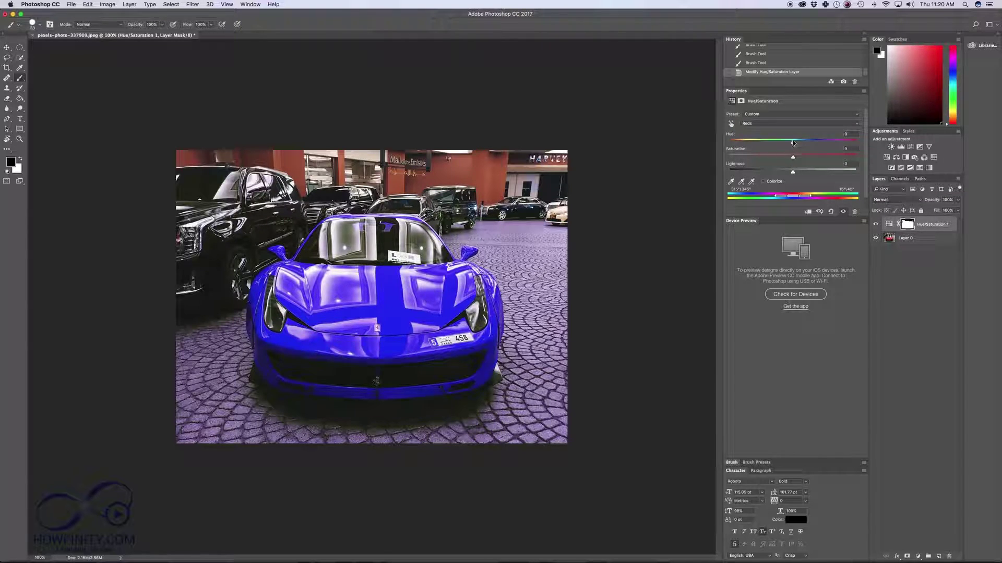
{"action": "mouse_move", "coordinate": [793, 142]}
{"action": "left_mouse_down"}
{"action": "mouse_move", "coordinate": [752, 142]}
{"action": "mouse_move", "coordinate": [829, 142]}
{"action": "mouse_move", "coordinate": [740, 143]}
{"action": "mouse_move", "coordinate": [820, 142]}
{"action": "mouse_move", "coordinate": [762, 143]}
{"action": "mouse_move", "coordinate": [789, 143]}
{"action": "left_mouse_up"}
{"action": "left_click", "coordinate": [928, 224], "text": "super"}
Step: Delete the Hue/Saturation 1 layer and reselect Layer 0
{"action": "left_click", "coordinate": [928, 224]}
{"action": "key", "text": "Delete"}
{"action": "left_click", "coordinate": [906, 283]}
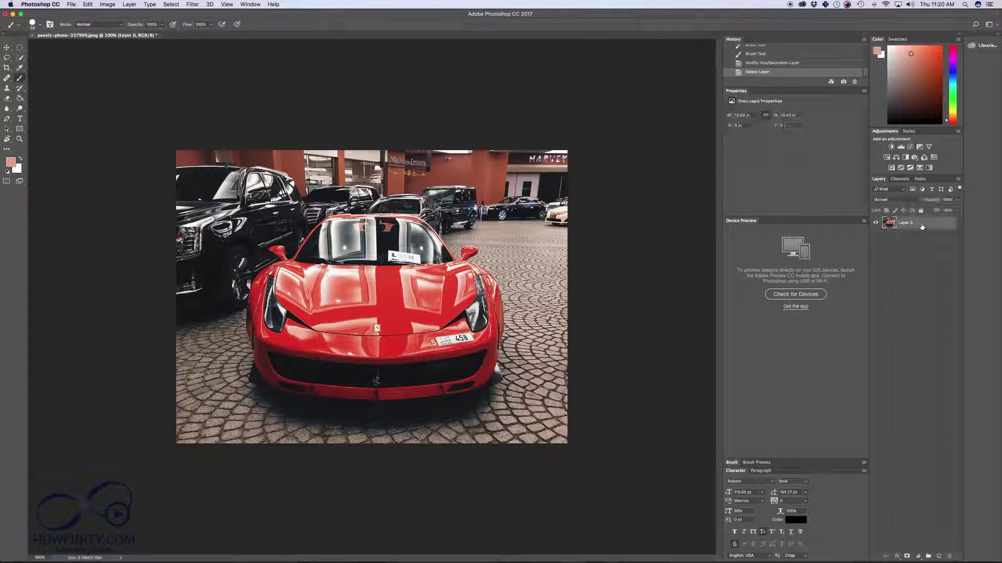
{"action": "left_click", "coordinate": [921, 226]}
Step: Open Select > Color Range and sample the car's red paint
{"action": "left_click", "coordinate": [168, 3]}
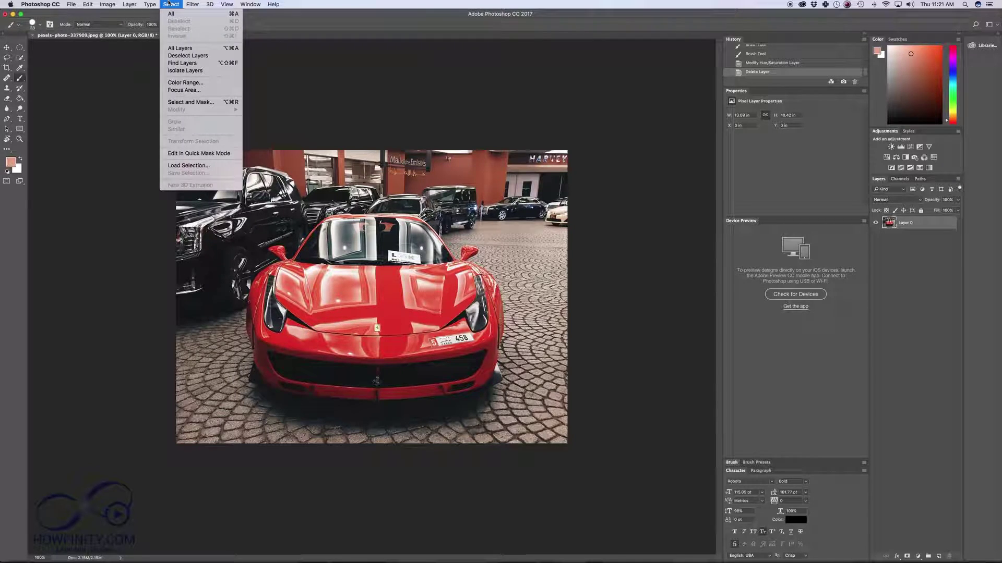
{"action": "left_click", "coordinate": [186, 82]}
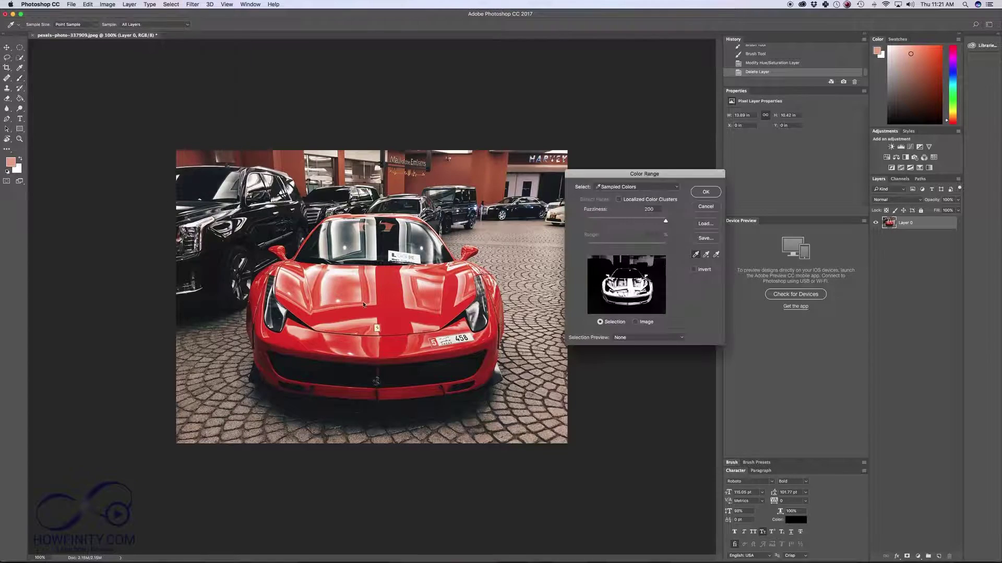
{"action": "left_click", "coordinate": [390, 293]}
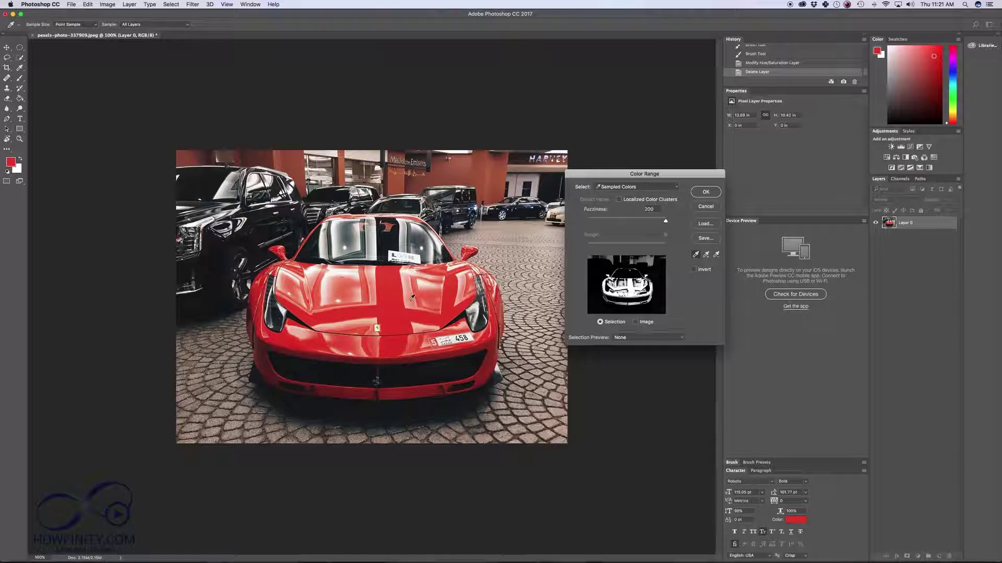
Step: Confirm the car selection, add a Color Balance layer, and push midtones toward red and magenta
{"action": "left_click", "coordinate": [705, 192]}
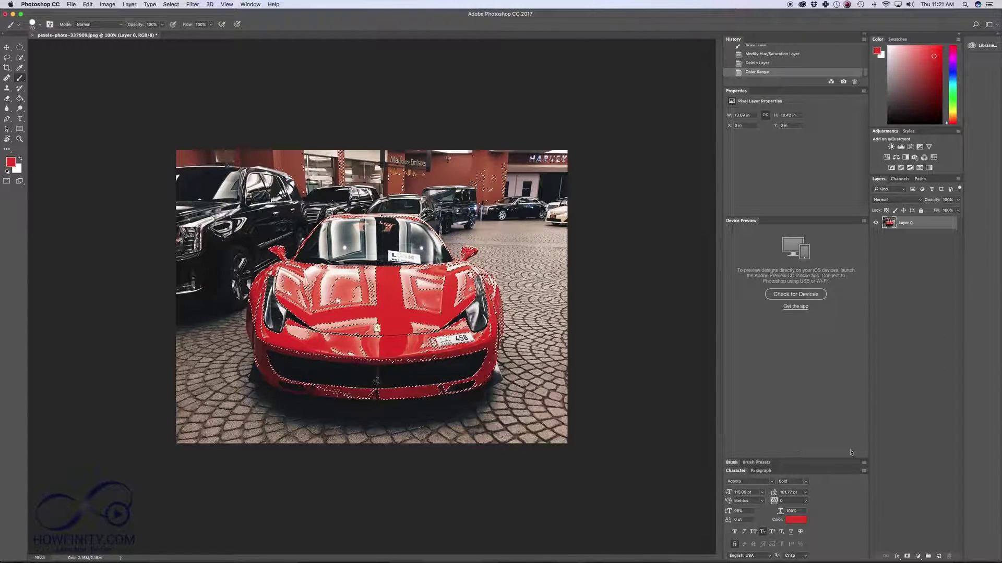
{"action": "left_click", "coordinate": [918, 556]}
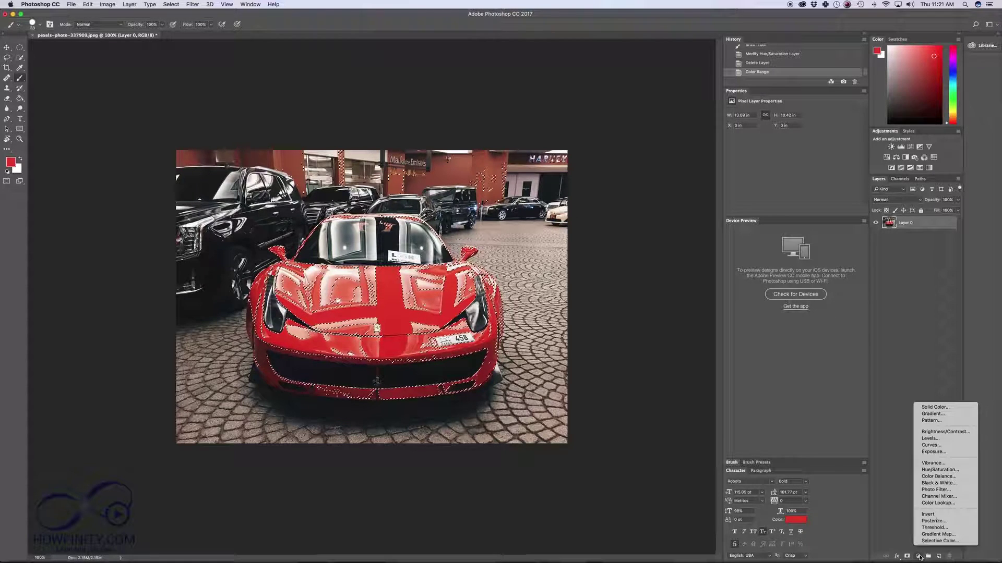
{"action": "left_click", "coordinate": [942, 477]}
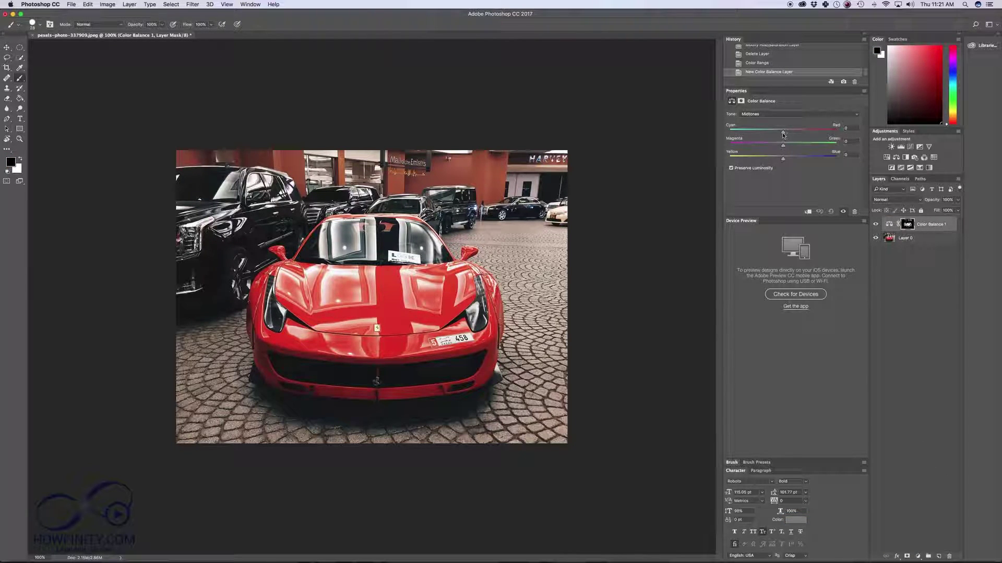
{"action": "left_click_drag", "start_coordinate": [782, 134], "coordinate": [843, 161]}
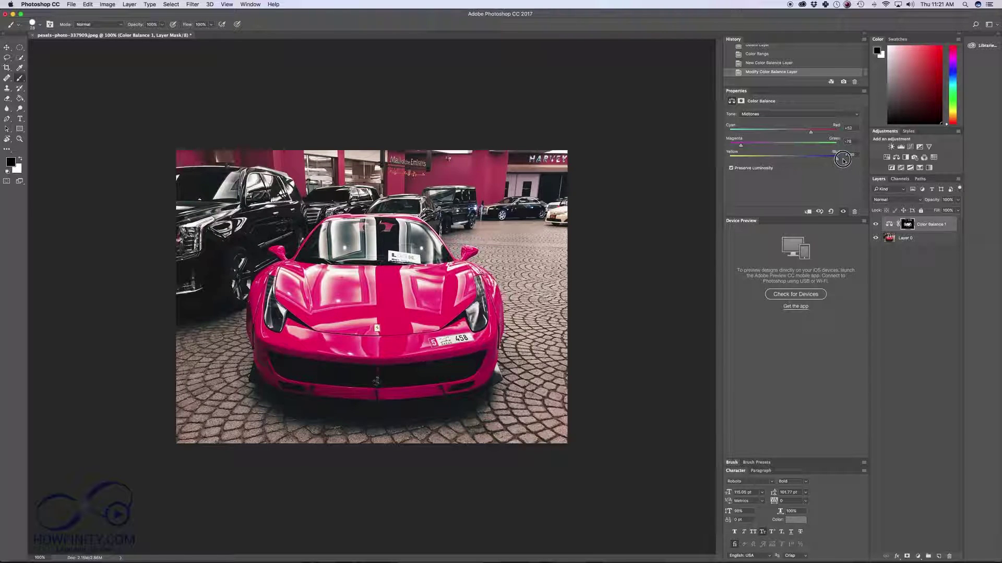
{"action": "left_click_drag", "start_coordinate": [741, 146], "coordinate": [752, 146]}
Step: Shift the Color Balance Highlights toward magenta and blue for a hot pink car
{"action": "left_click", "coordinate": [760, 115]}
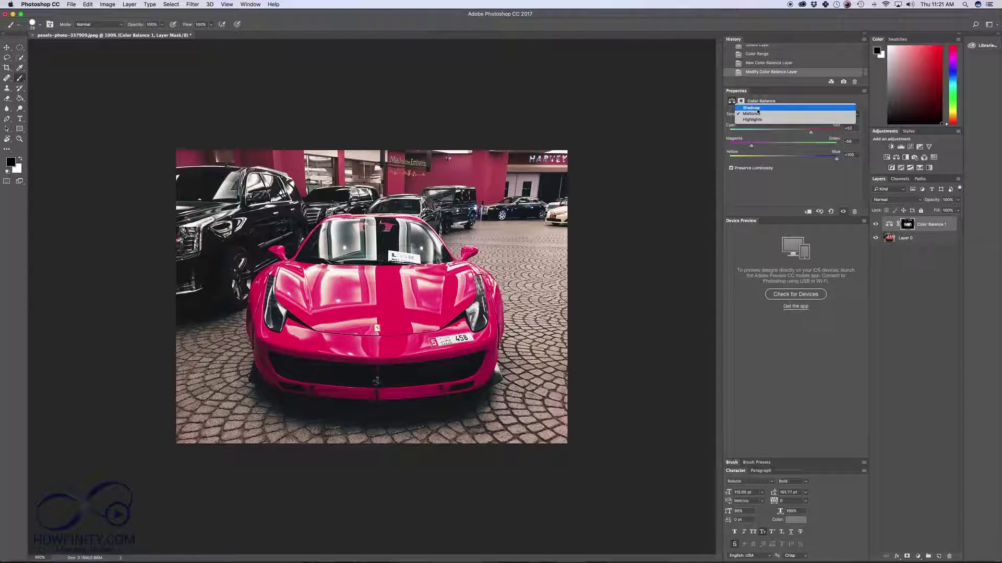
{"action": "left_click", "coordinate": [758, 109]}
{"action": "left_click", "coordinate": [772, 114]}
{"action": "left_click", "coordinate": [762, 126]}
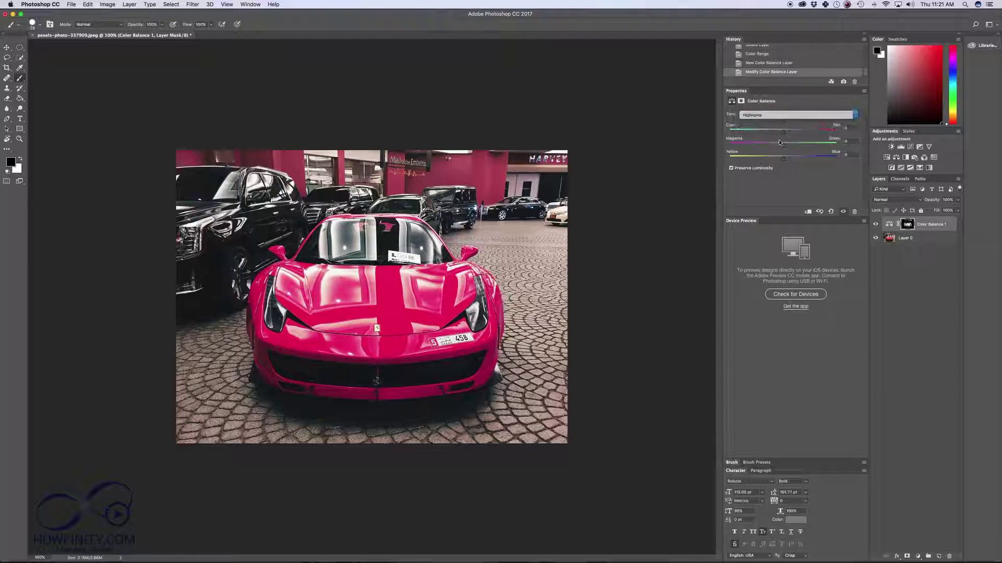
{"action": "left_click_drag", "start_coordinate": [783, 134], "coordinate": [725, 145]}
{"action": "left_click_drag", "start_coordinate": [782, 158], "coordinate": [819, 160]}
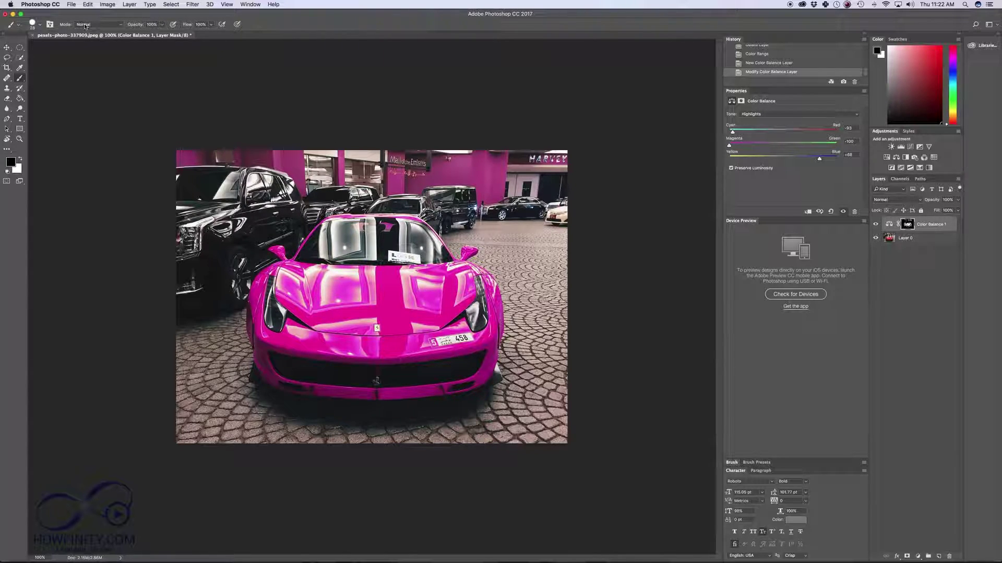
Step: Set the brush to 127 px and paint black over the top-left wall on the Color Balance mask
{"action": "left_click", "coordinate": [39, 25]}
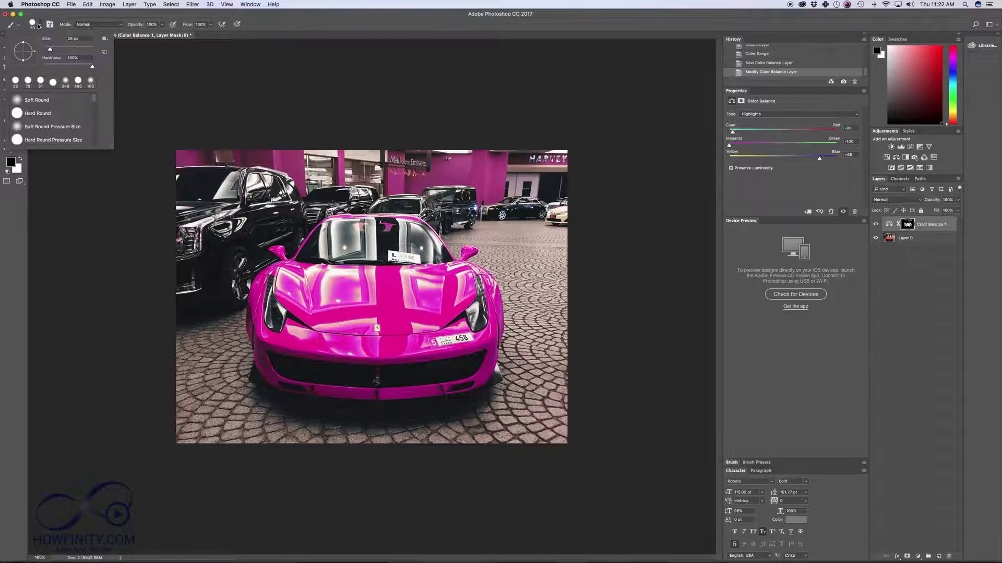
{"action": "left_click", "coordinate": [42, 25]}
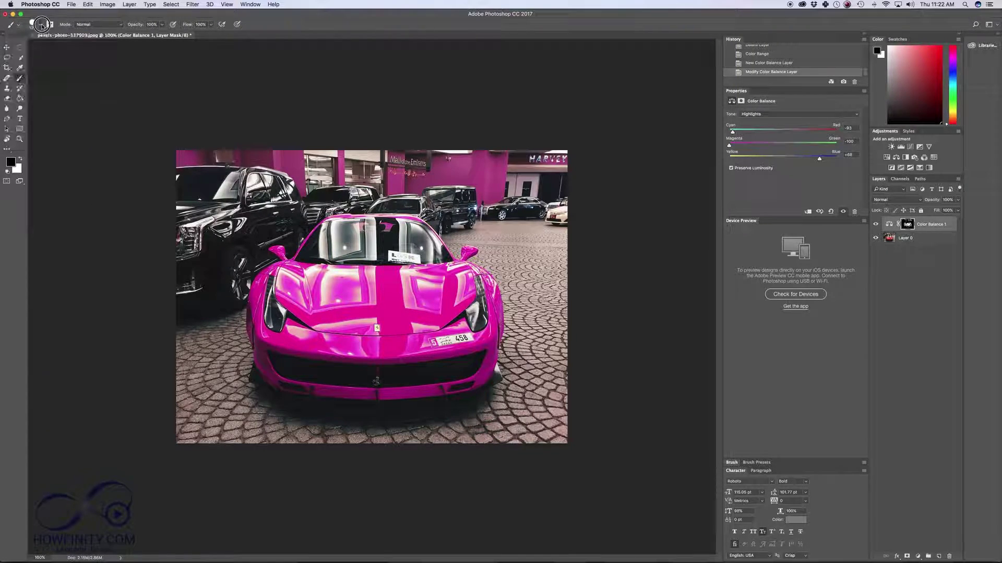
{"action": "left_click", "coordinate": [42, 25]}
{"action": "mouse_move", "coordinate": [196, 152]}
{"action": "left_mouse_down"}
{"action": "mouse_move", "coordinate": [268, 123]}
{"action": "mouse_move", "coordinate": [294, 181]}
{"action": "mouse_move", "coordinate": [346, 139]}
{"action": "mouse_move", "coordinate": [471, 167]}
{"action": "mouse_move", "coordinate": [476, 183]}
{"action": "mouse_move", "coordinate": [563, 156]}
{"action": "mouse_move", "coordinate": [391, 179]}
{"action": "mouse_move", "coordinate": [391, 138]}
{"action": "left_mouse_up"}
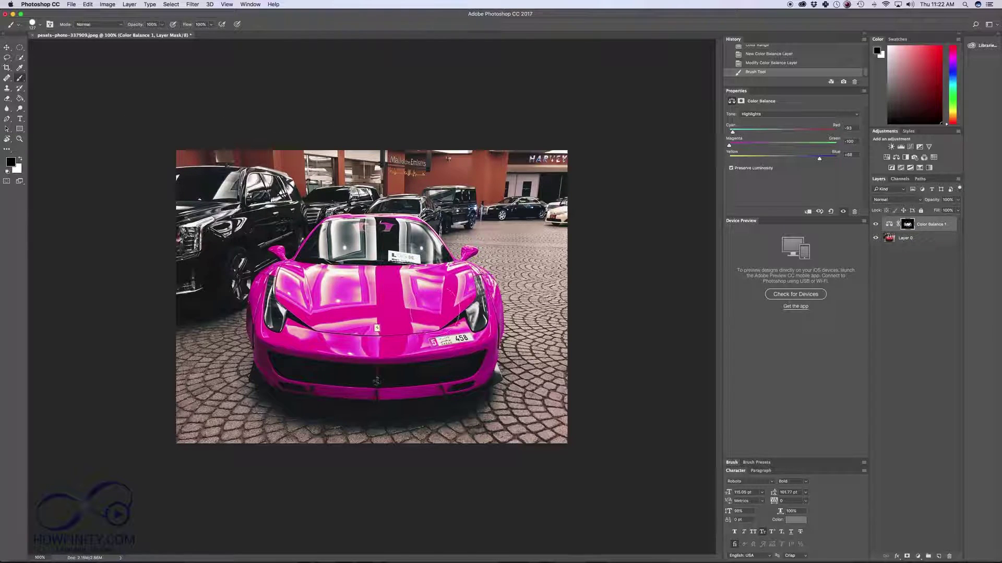